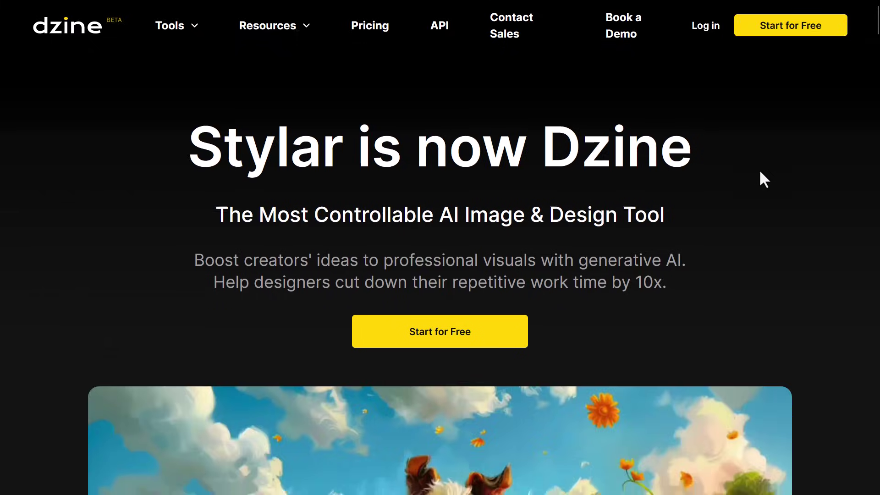
Step: Drop the car image onto the empty Dzine canvas, which resizes to 1536 × 1536
scroll(760, 169, down, 8)
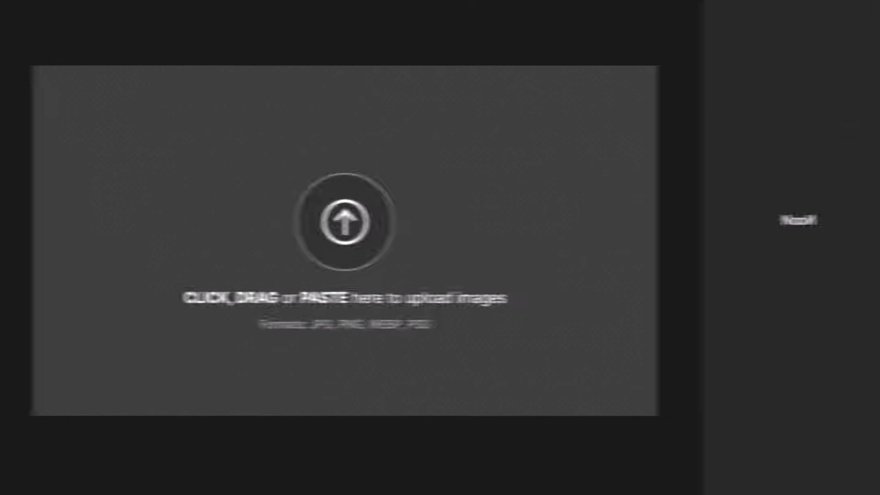
drag(405, 270, 444, 266)
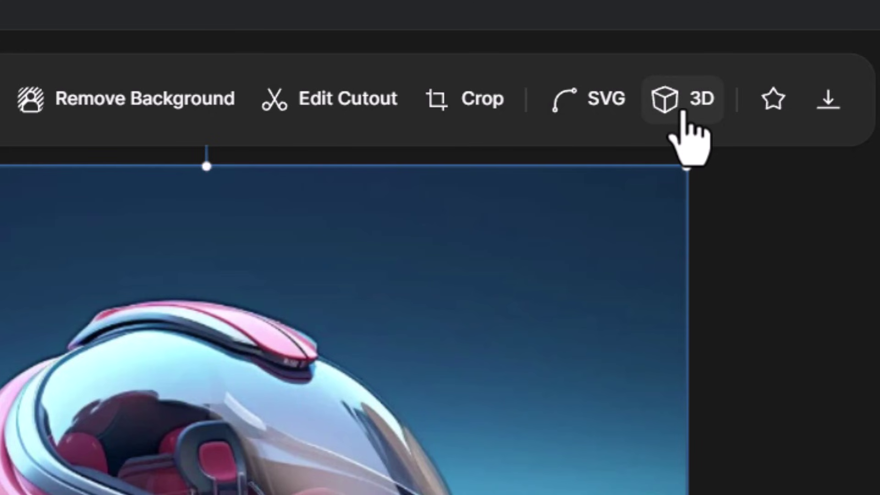
Step: Generate a Complex-mesh 3D model of the car with its background removed
click(683, 115)
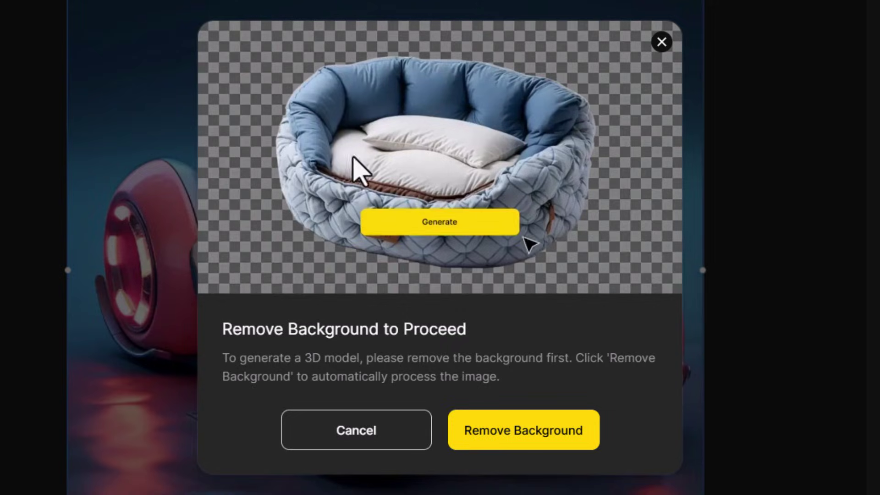
click(490, 438)
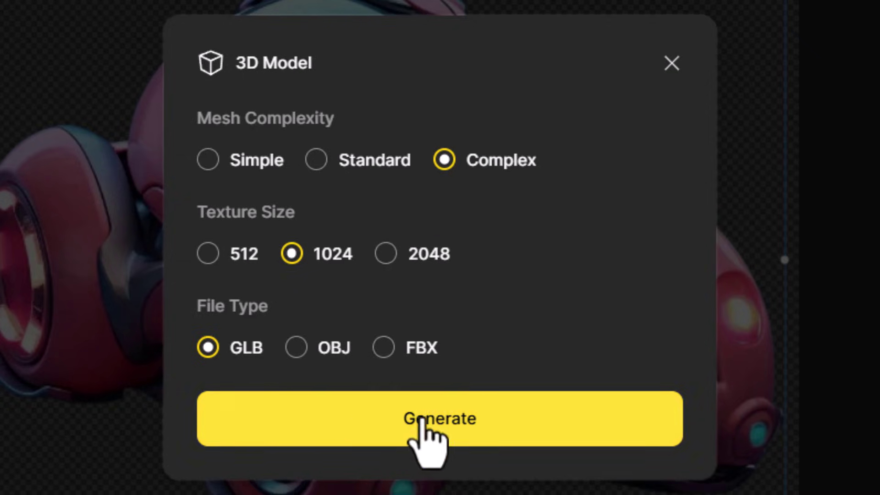
click(421, 419)
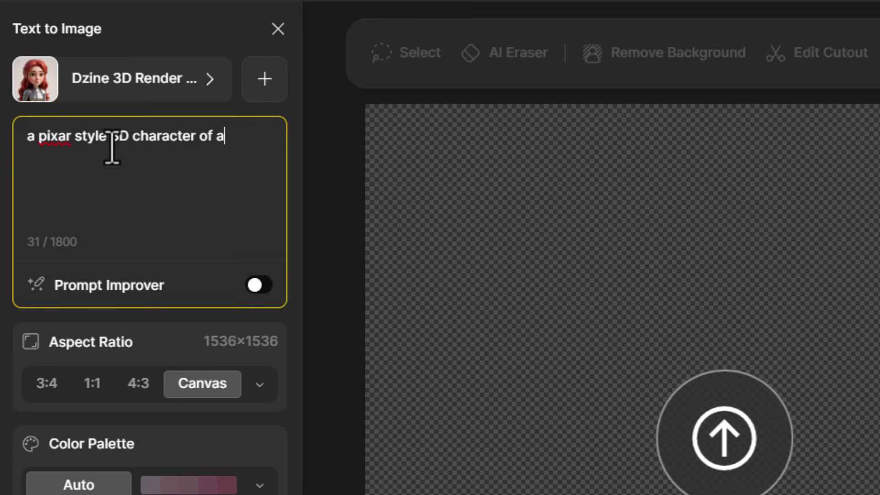
Step: Generate images from 'a pixar style 3D character of a shaolin monk, short and cute'
text(shad)
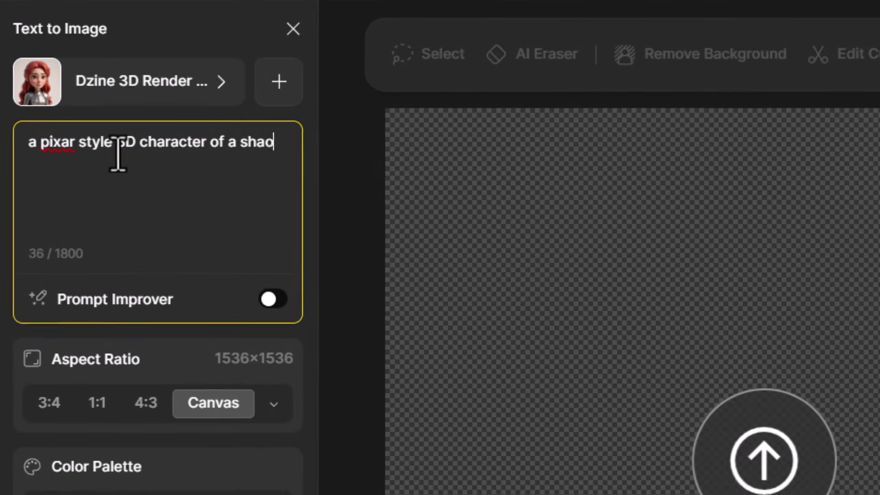
text(lin nm)
key(BackSpace)
key(BackSpace)
text(m)
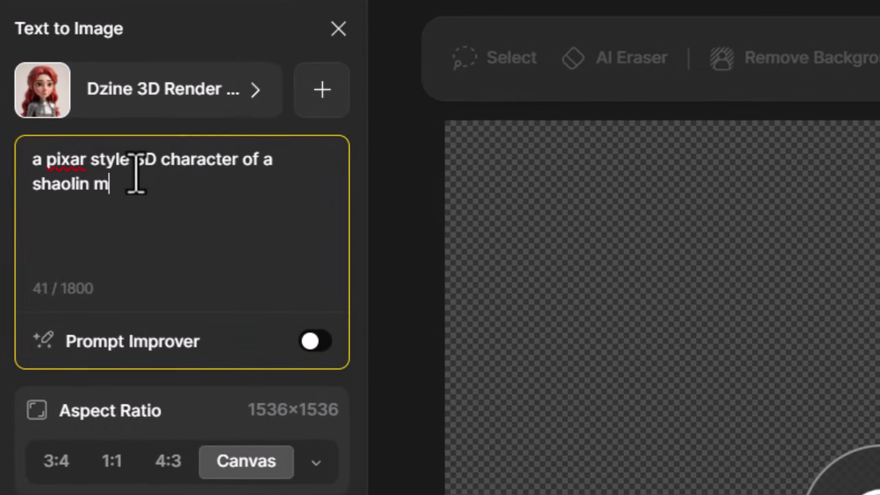
text(onk, short and c)
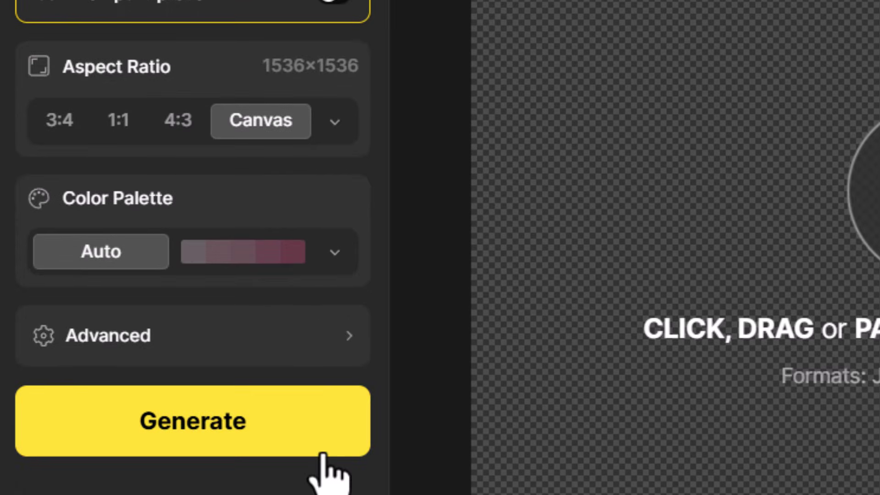
click(322, 454)
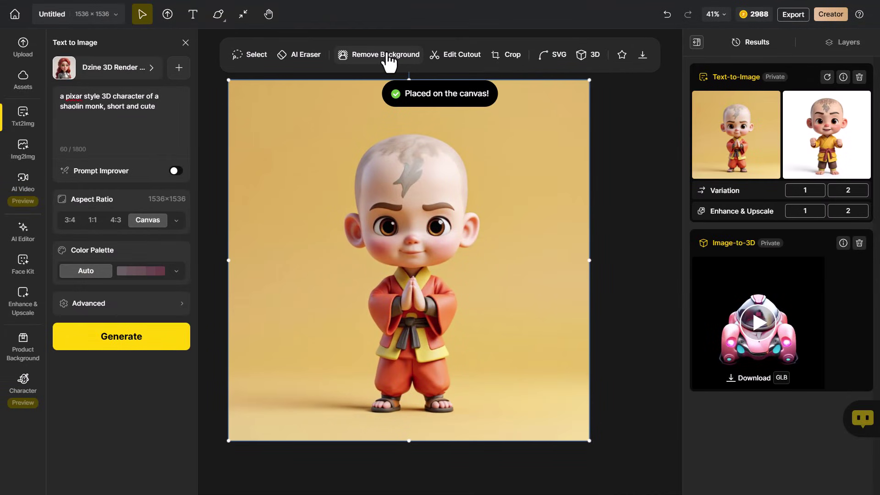
Step: Remove the monk image's yellow backdrop and choose Complex mesh complexity for its 3D model
click(388, 56)
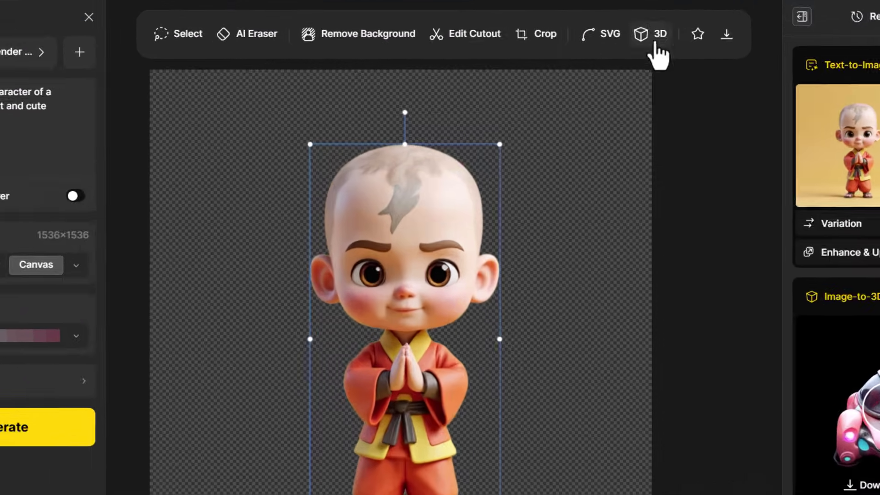
click(588, 55)
click(437, 207)
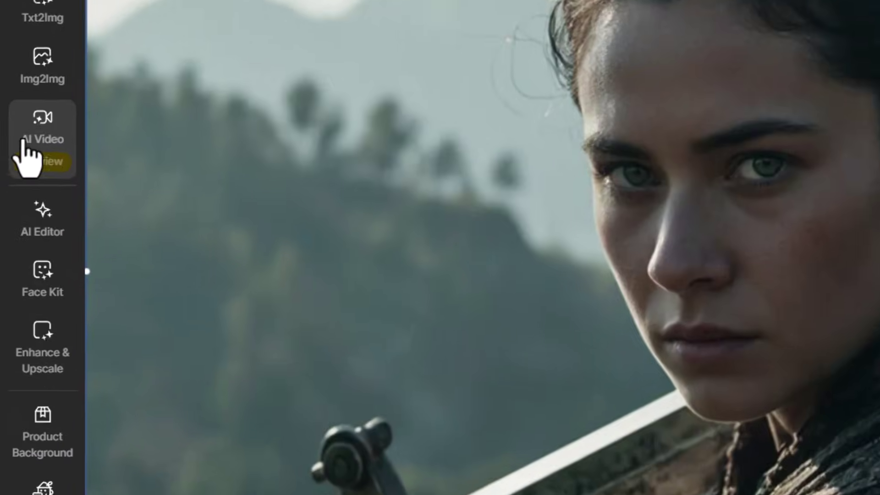
Step: Open AI Video, try Text To Video, then return to Image To Video with the Standard model
mouse_move(25, 195)
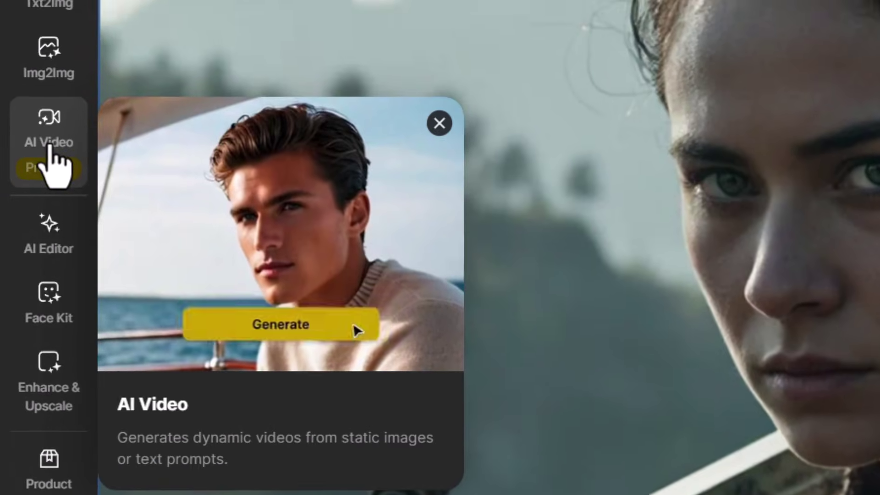
click(52, 150)
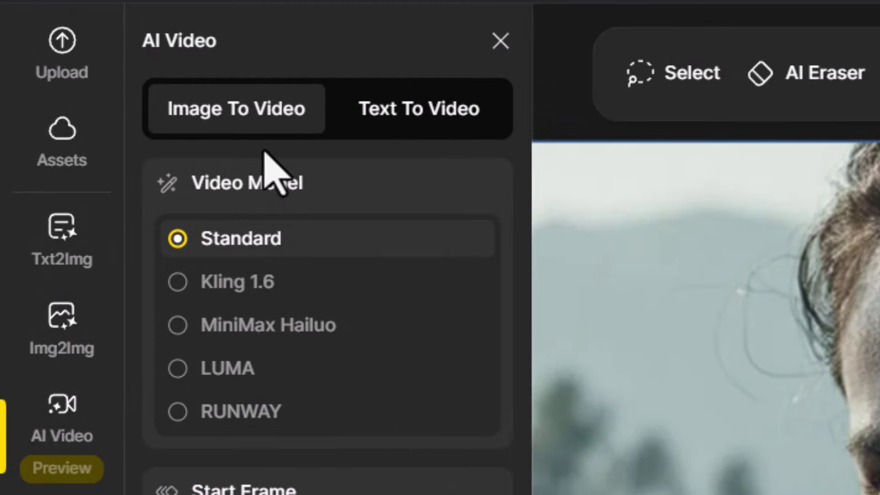
click(374, 120)
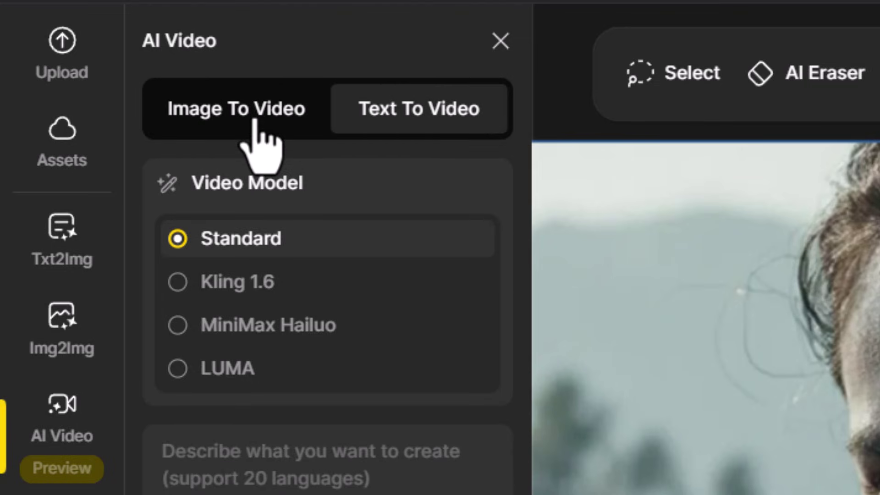
click(259, 145)
mouse_move(370, 253)
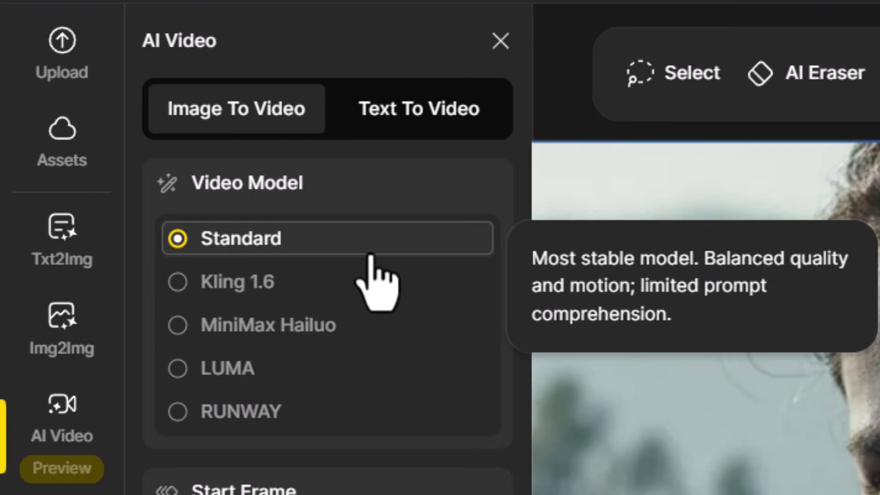
mouse_move(368, 327)
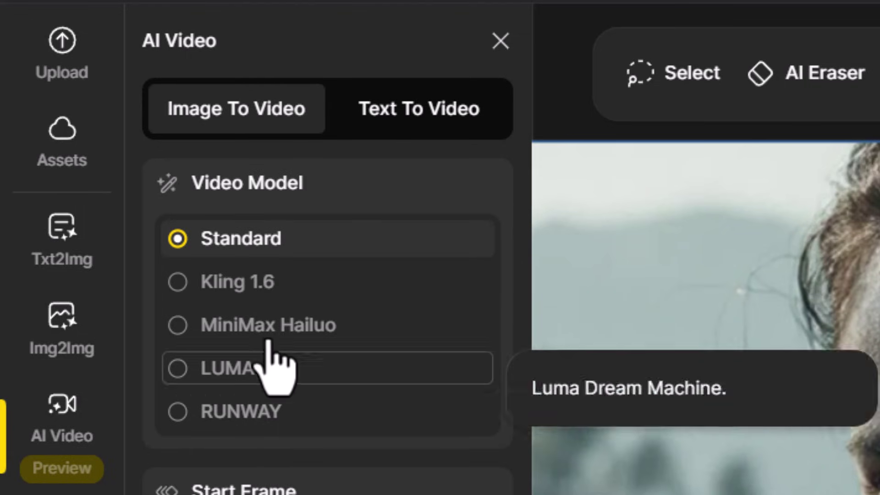
mouse_move(265, 248)
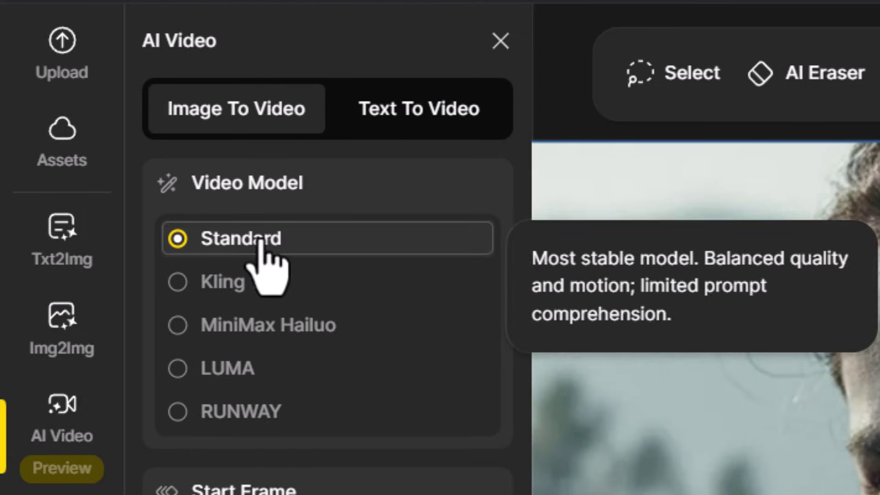
mouse_move(278, 397)
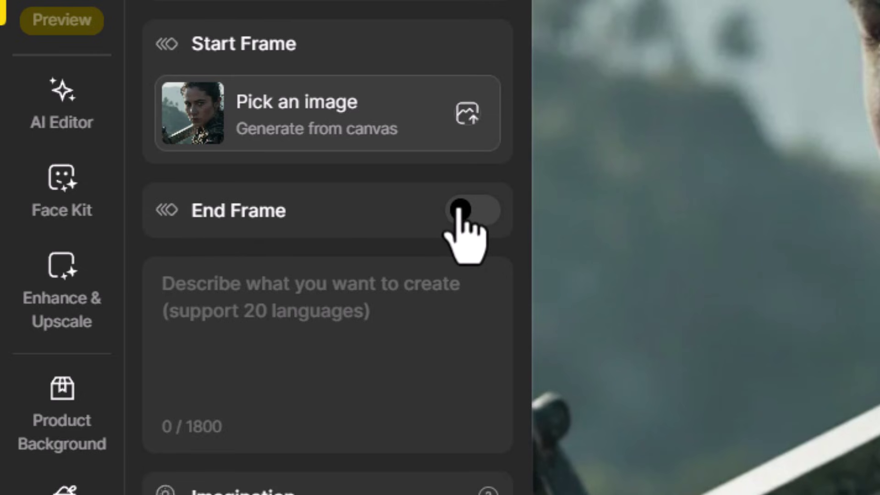
Step: Paste the wind-and-sunlight warrior prompt and generate a 5s video at Imagination 0.5
click(265, 329)
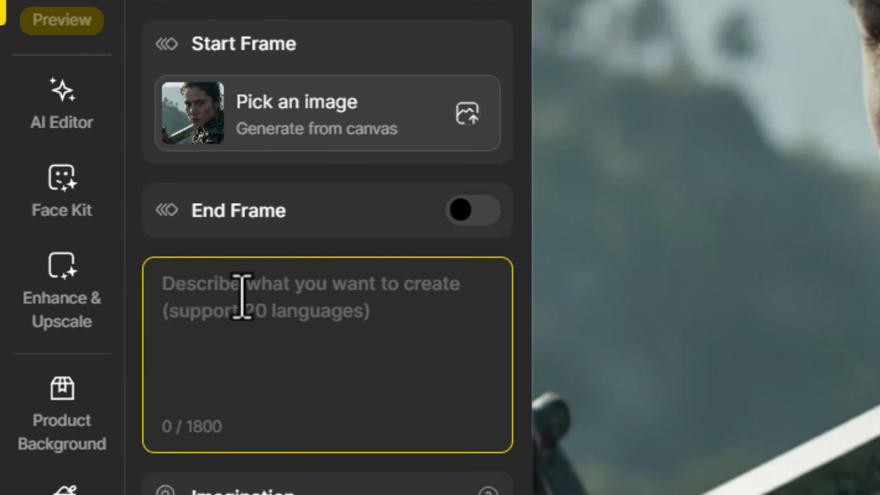
text(The camera moving around a woman warrior staring forward with intent and focus, ready for battle, strong winds are blowing her hair, the sword reflects the suns light, cinematic)
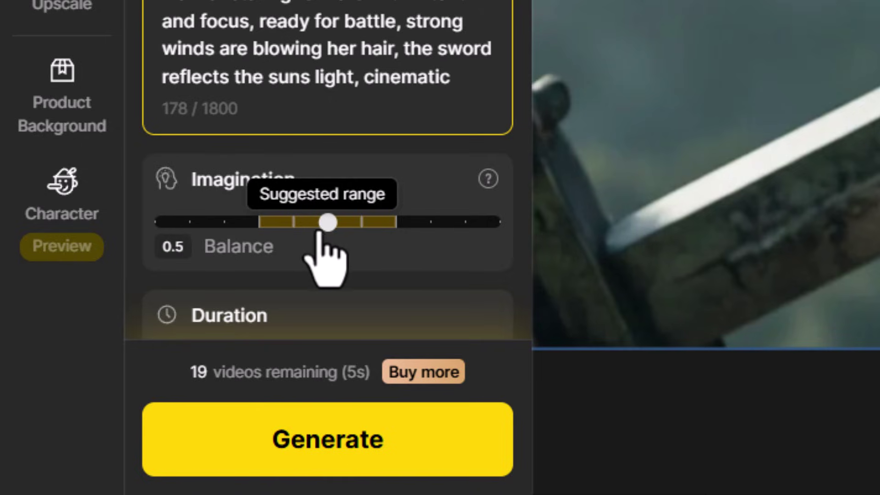
scroll(328, 229, down, 1)
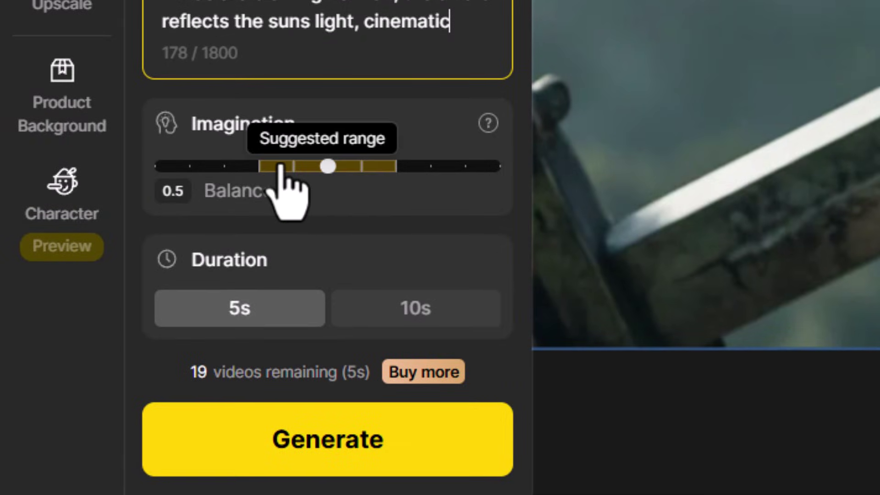
click(330, 466)
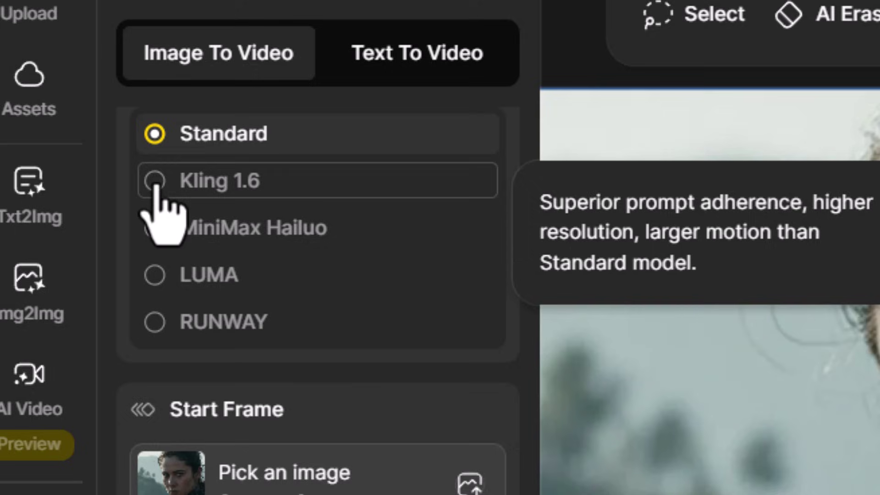
Step: Select Kling 1.6 as the video model
click(179, 182)
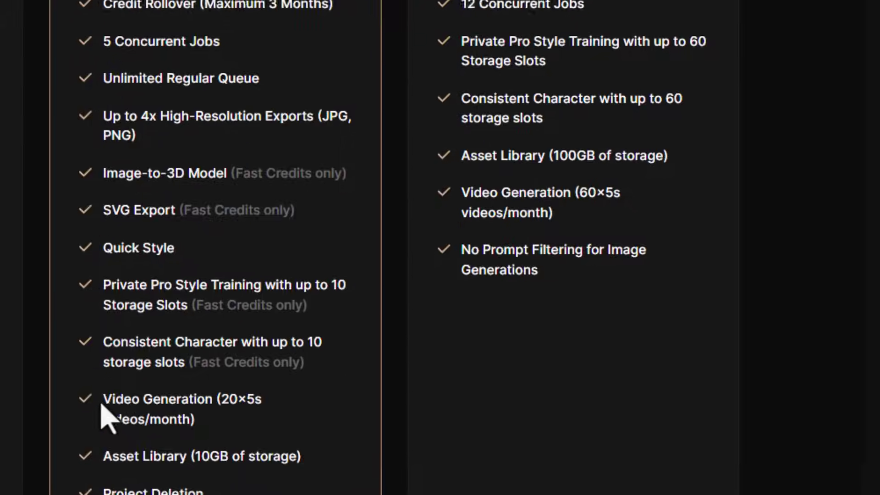
Step: Highlight the 20×5s and 60×5s monthly video generation allowances in the plan columns
mouse_move(356, 431)
mouse_down()
mouse_move(408, 433)
mouse_move(447, 449)
mouse_move(437, 426)
mouse_up()
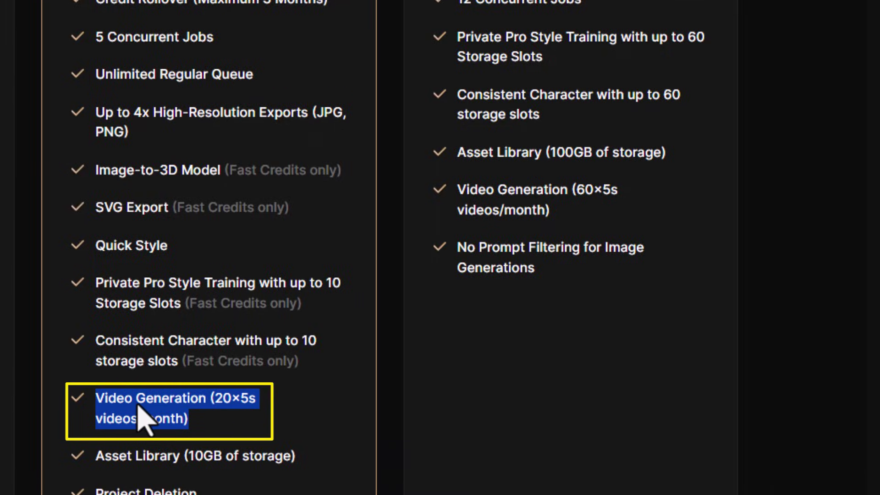
mouse_move(459, 189)
mouse_down()
mouse_move(573, 215)
mouse_move(528, 214)
mouse_up()
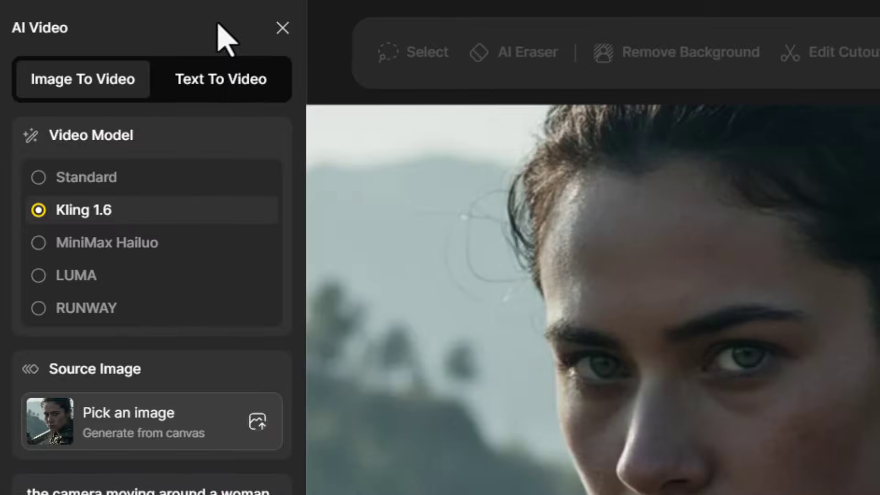
Step: Copy the whole camera-motion prompt from the Image To Video panel
click(211, 82)
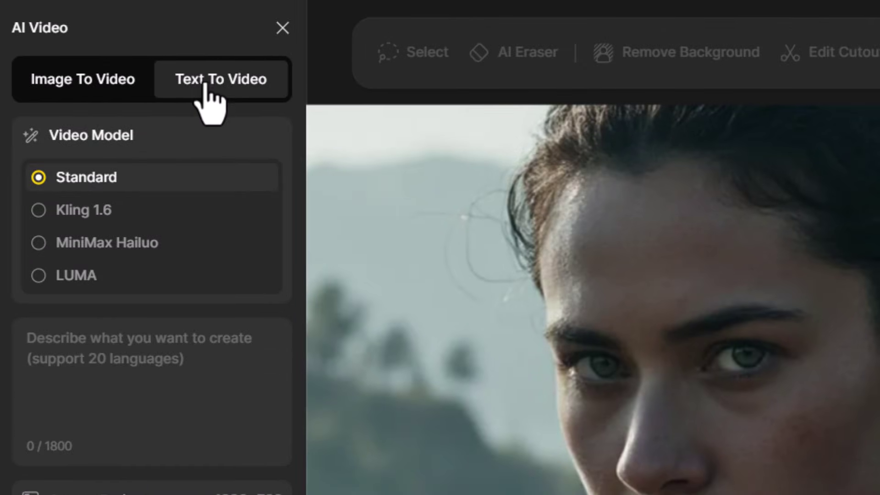
click(85, 84)
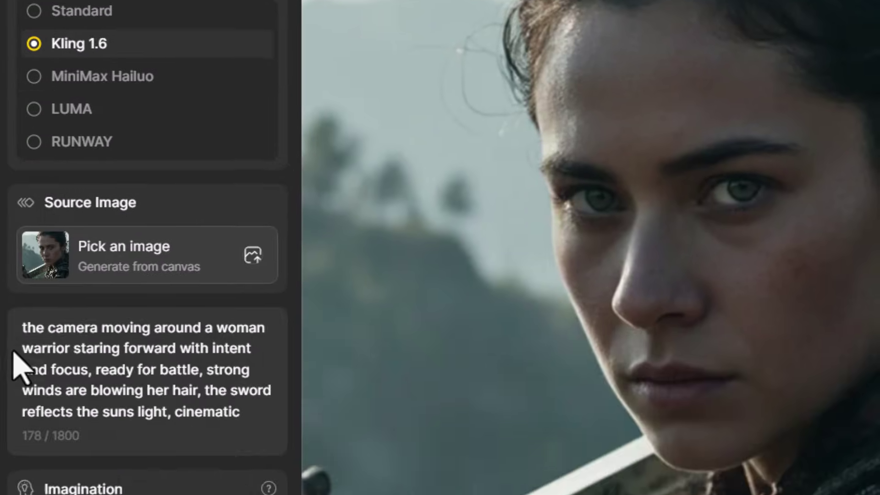
click(30, 486)
triple_click(210, 341)
key(ctrl+c)
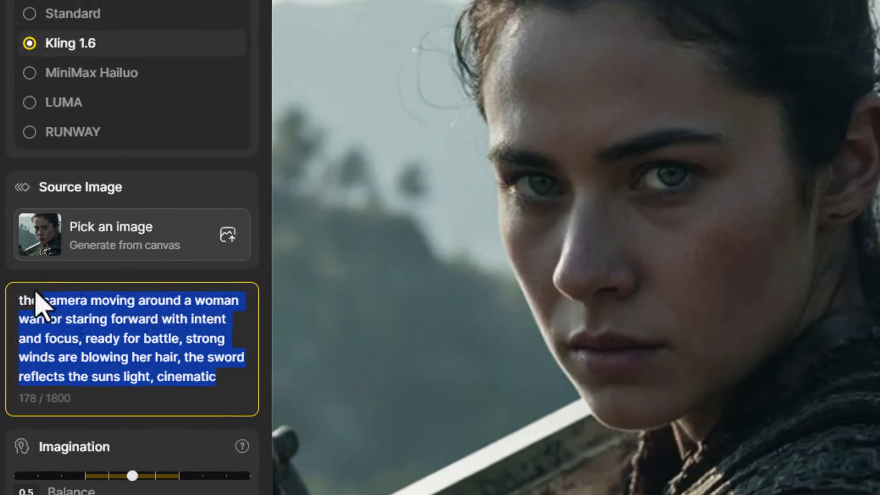
right_click(69, 301)
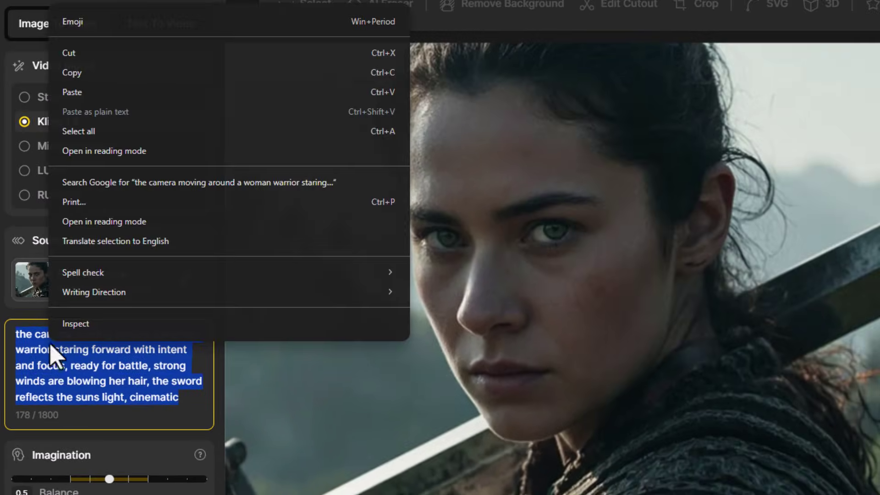
click(134, 27)
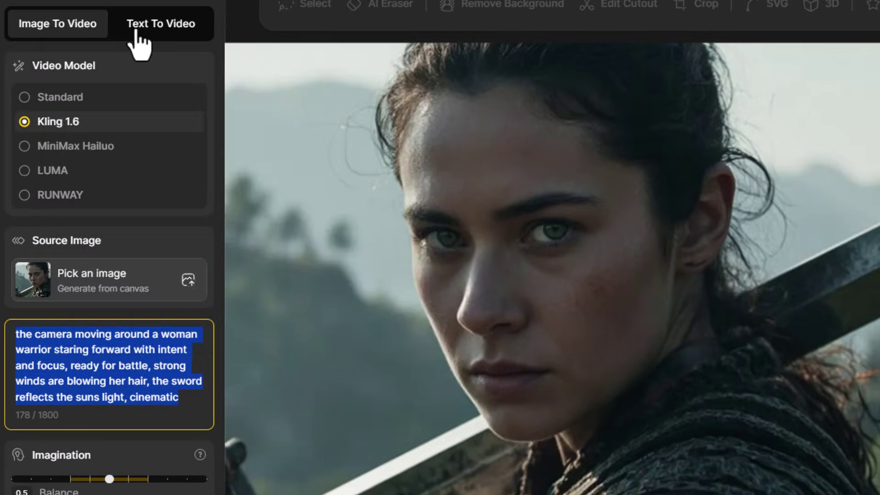
Step: Paste it into the Text To Video prompt and show the warrior image's original prompt details
click(134, 27)
click(95, 230)
key(ctrl+v)
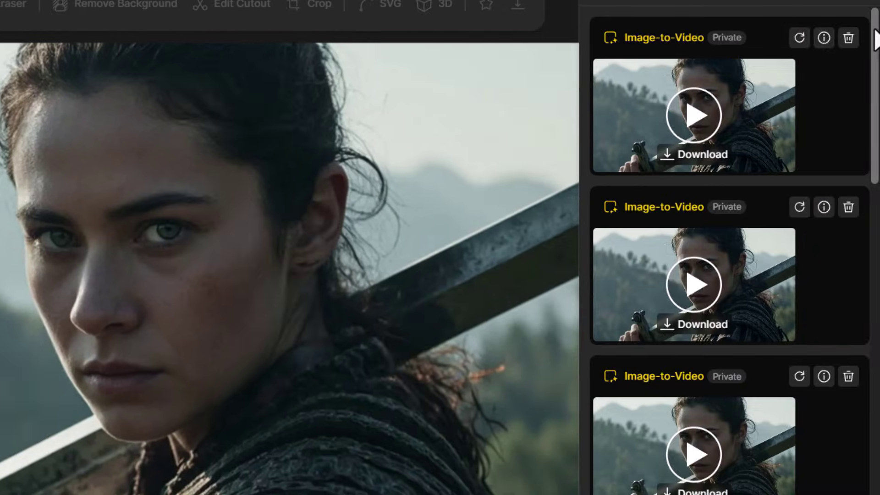
scroll(728, 295, down, 10)
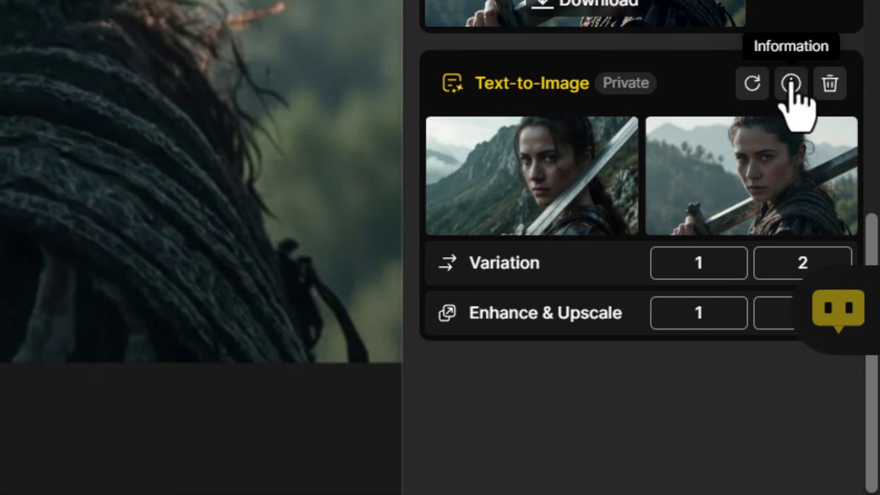
click(791, 84)
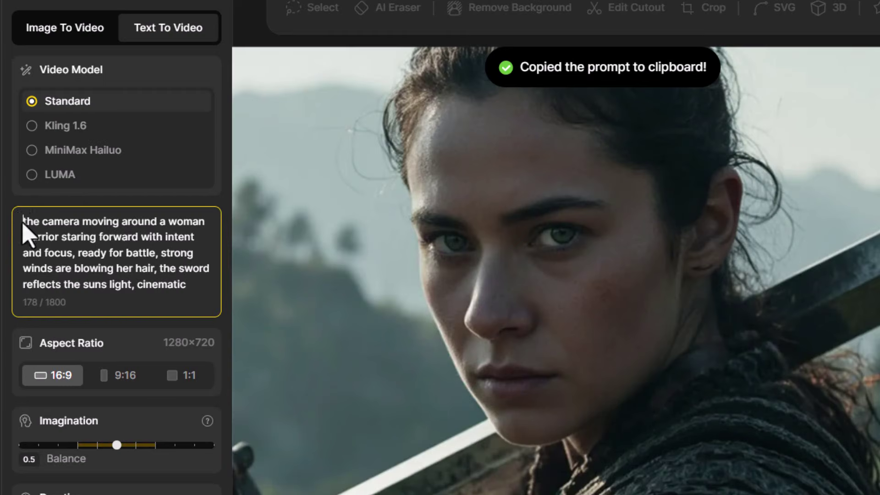
Step: Put the warrior image prompt before the camera-motion text, compare video models, and open Face Kit
key(ctrl+v)
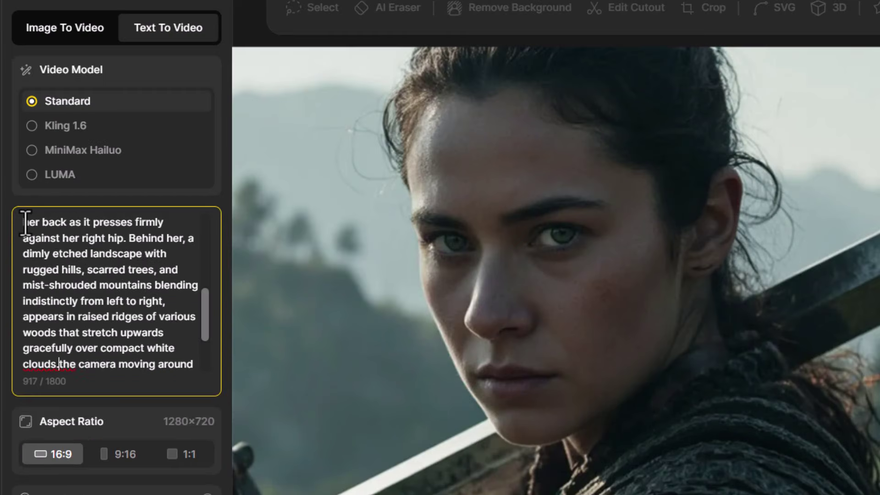
drag(202, 303, 216, 219)
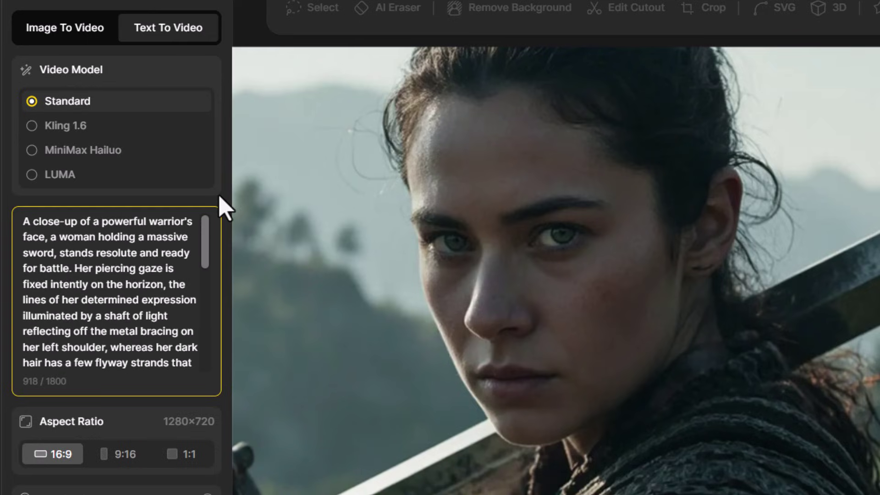
mouse_move(59, 106)
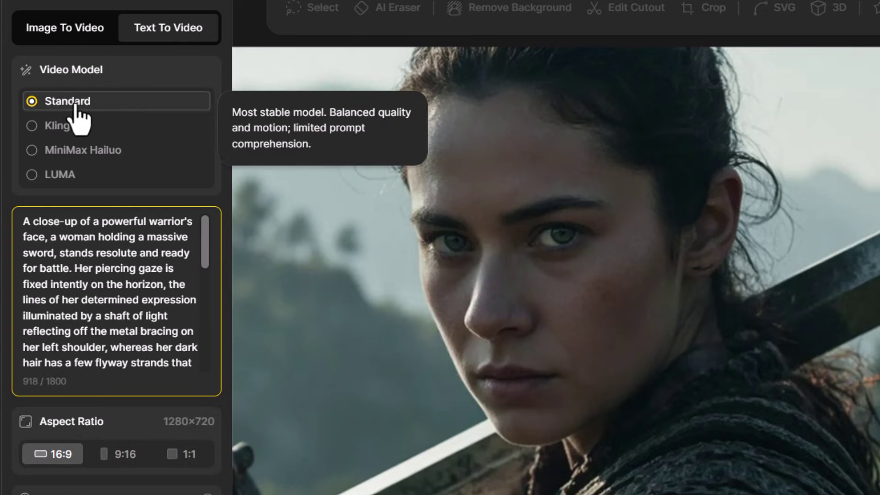
mouse_move(37, 153)
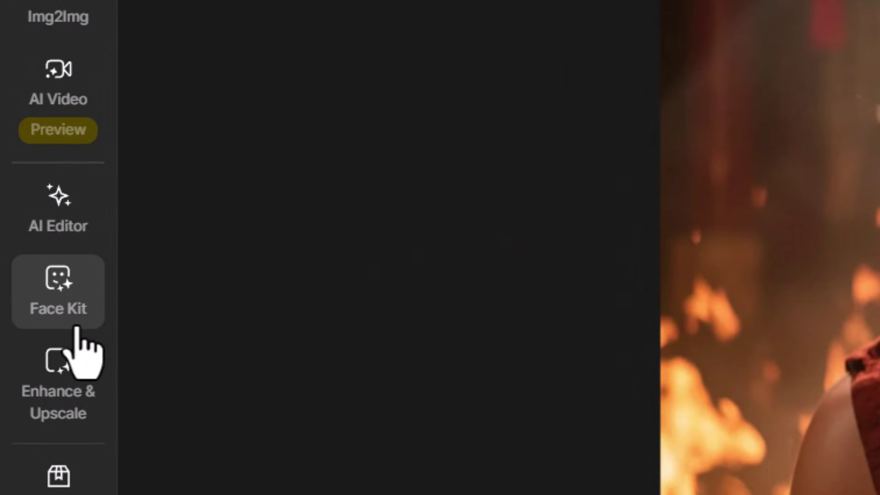
click(69, 311)
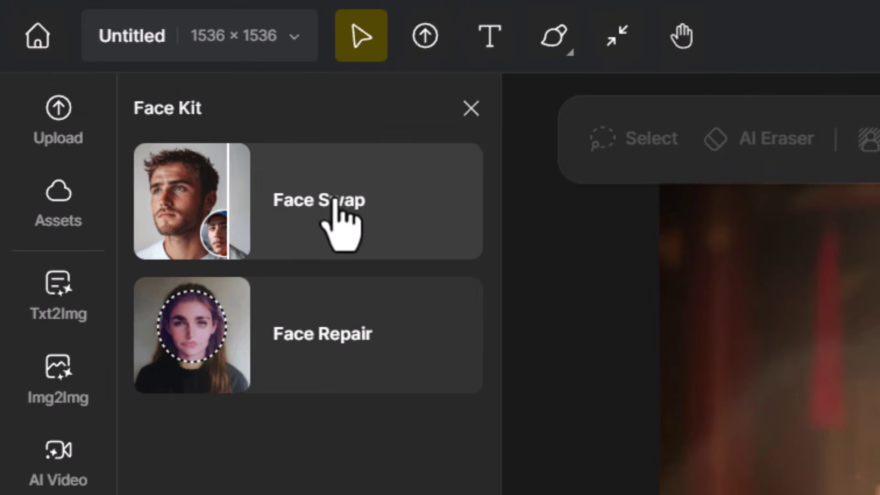
Step: Face-swap the fiery monk using the uploaded portrait of the bearded man
click(335, 202)
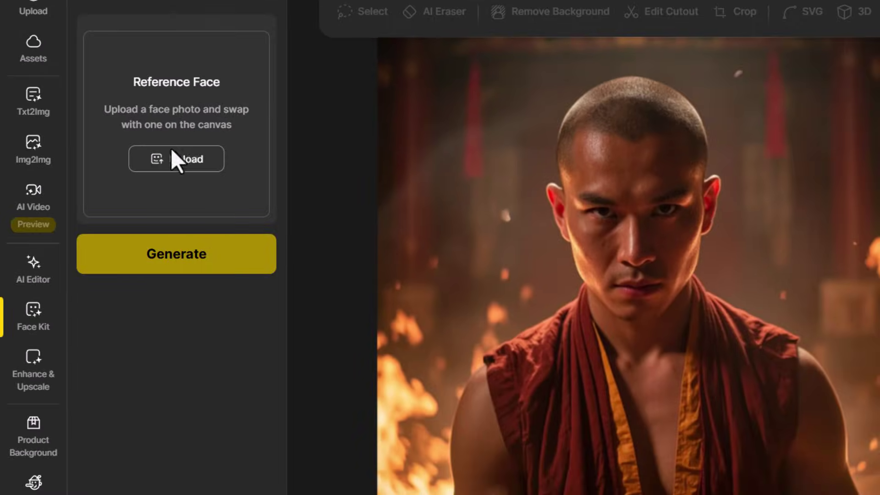
click(180, 160)
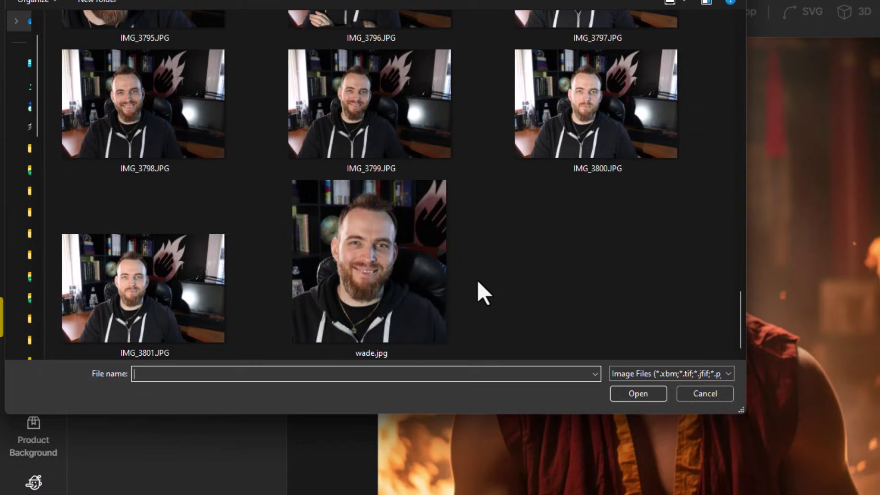
click(381, 238)
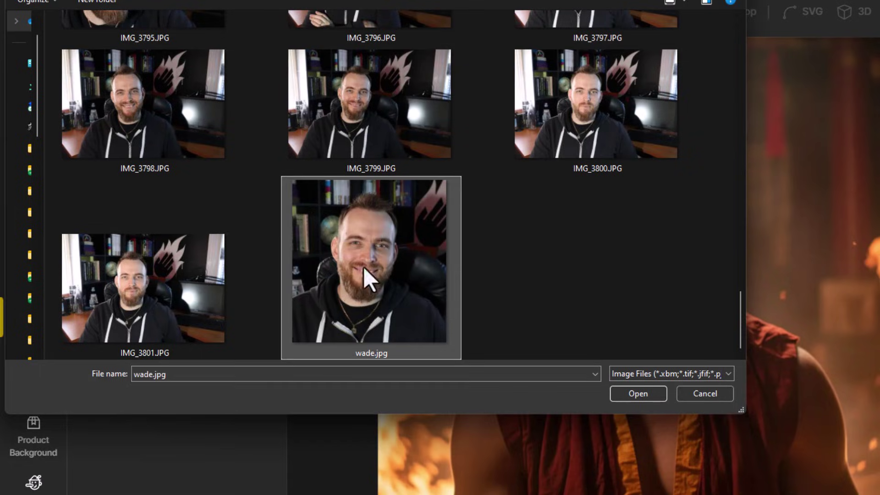
click(632, 393)
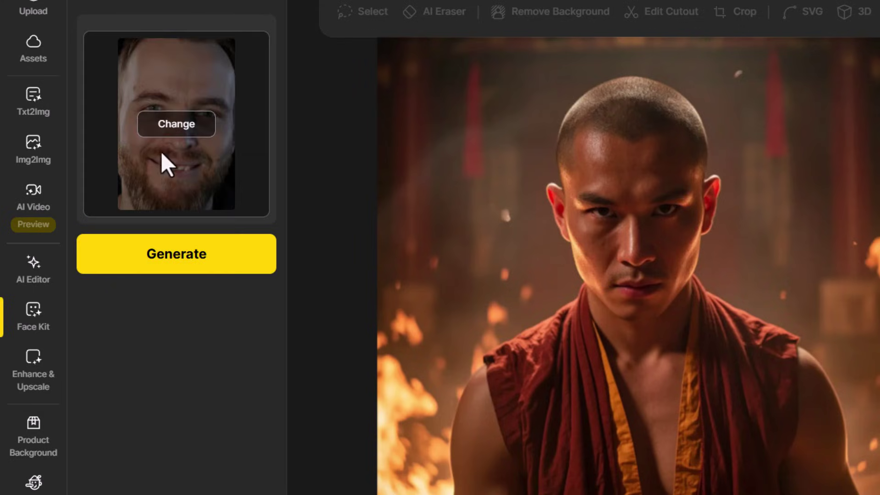
click(160, 263)
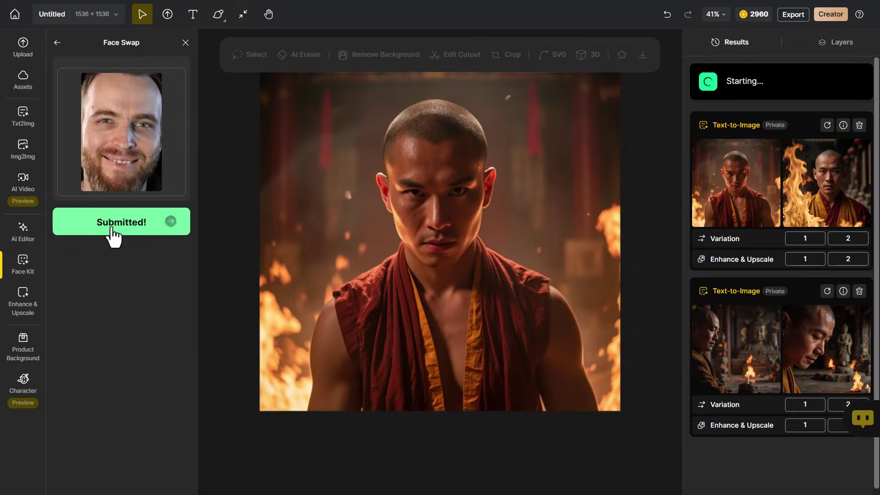
mouse_move(818, 181)
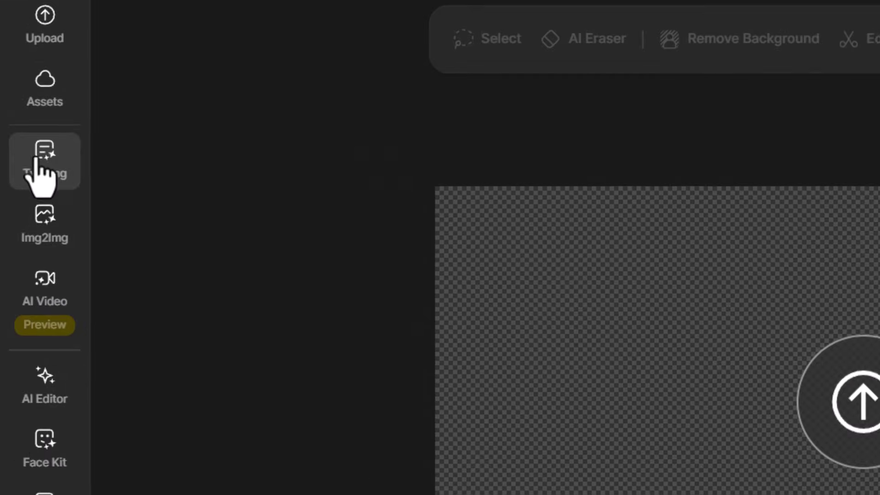
Step: Open Text to Image and browse the style catalogue, keeping the Dzine General style
mouse_move(23, 119)
click(47, 164)
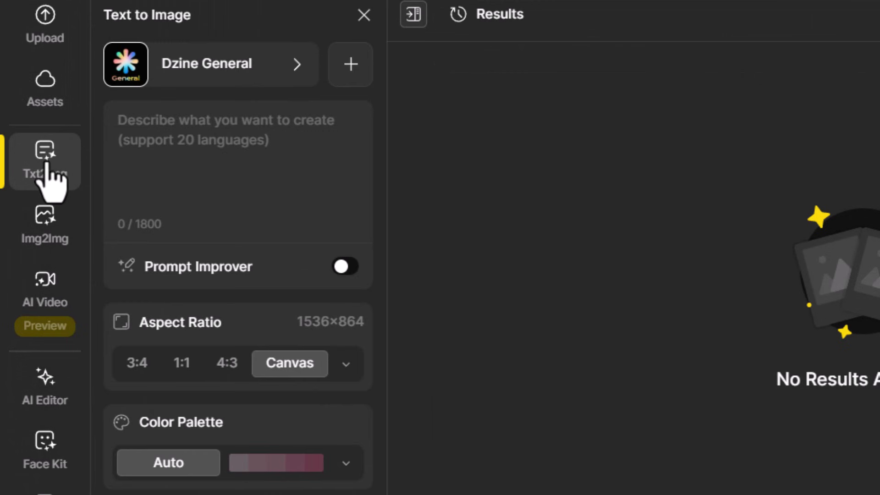
click(125, 76)
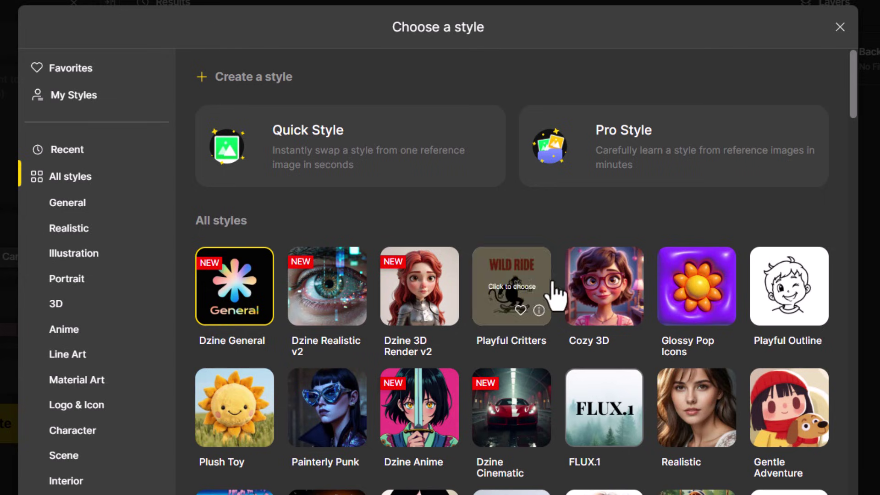
scroll(364, 387, down, 4)
scroll(361, 387, up, 4)
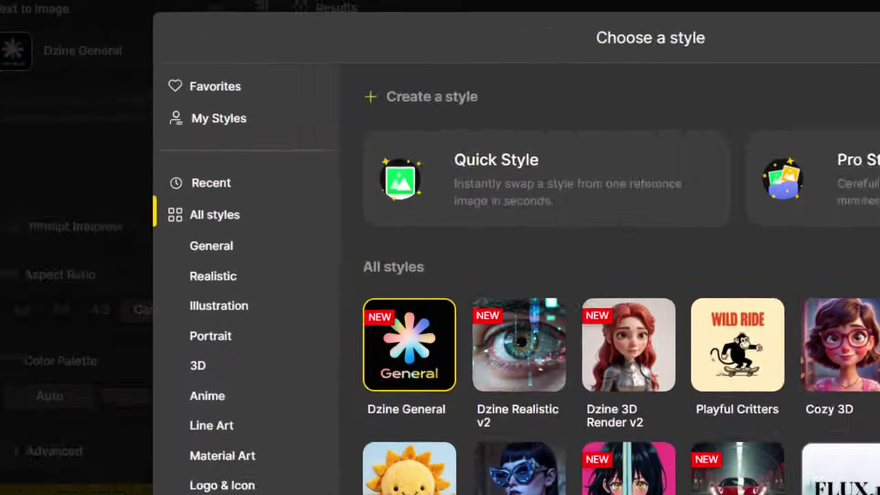
key(Escape)
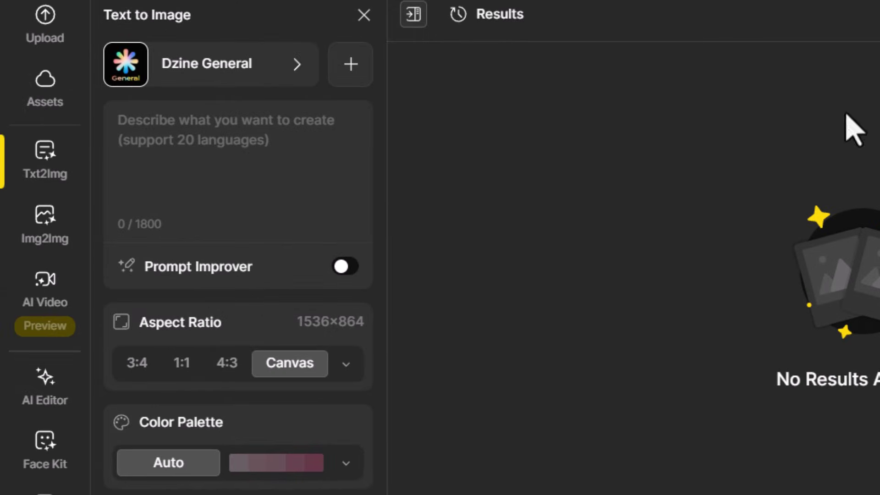
Step: Paste the samurai-at-Mt-Fuji prompt, enable prompt improvement, and generate the images
click(54, 127)
text(a samurai standing in front of mt fuji holding a sword)
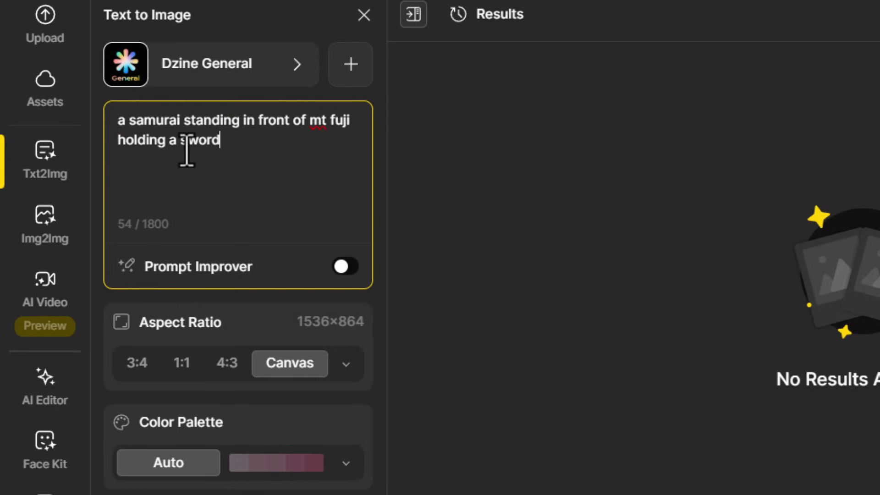
click(349, 275)
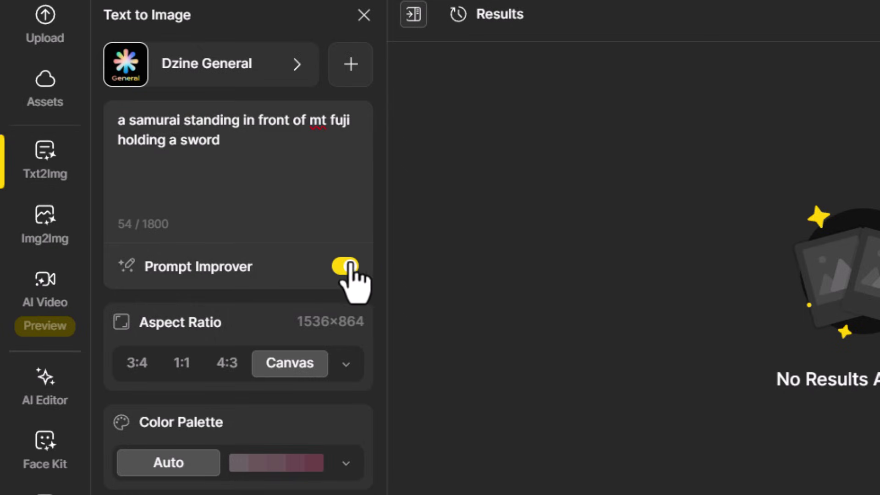
scroll(262, 393, down, 3)
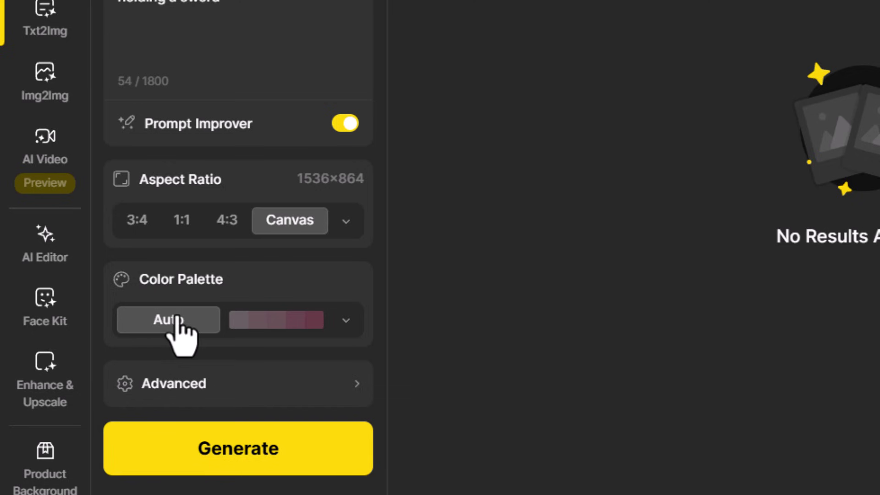
click(280, 472)
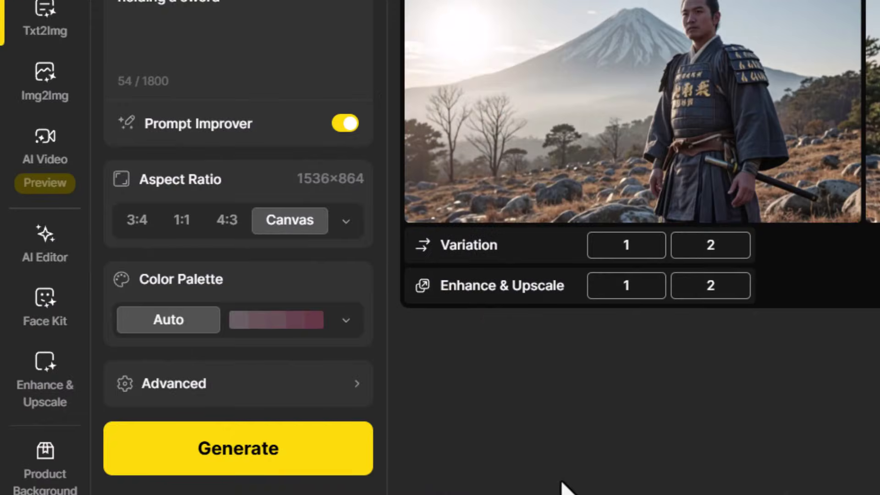
Step: Generate the samurai images again with the Barbie colour palette
click(345, 321)
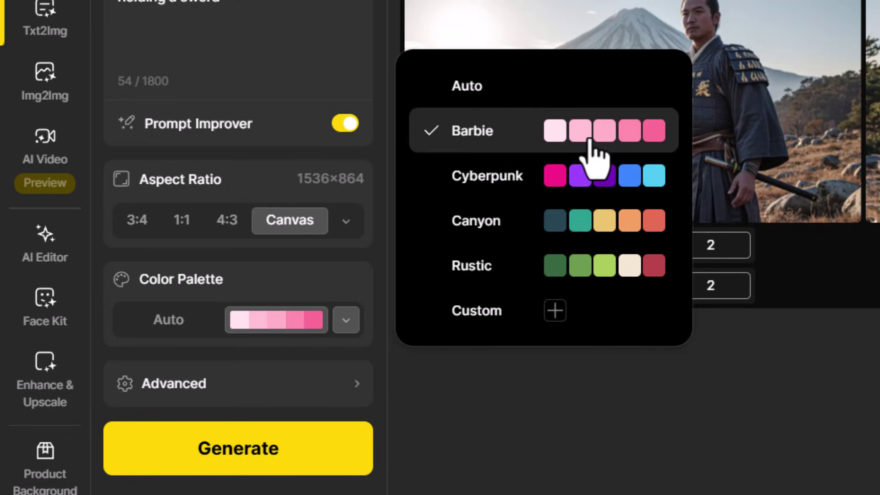
click(277, 464)
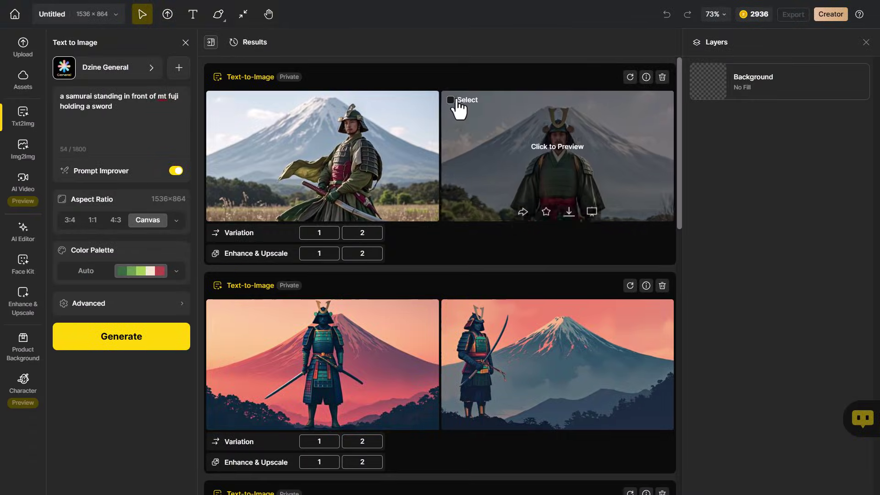
scroll(419, 378, down, 4)
scroll(422, 383, down, 2)
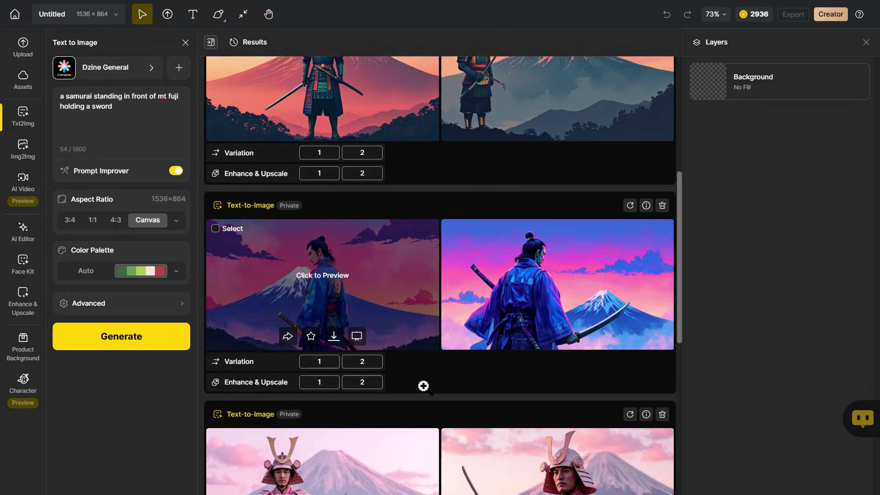
scroll(420, 386, up, 6)
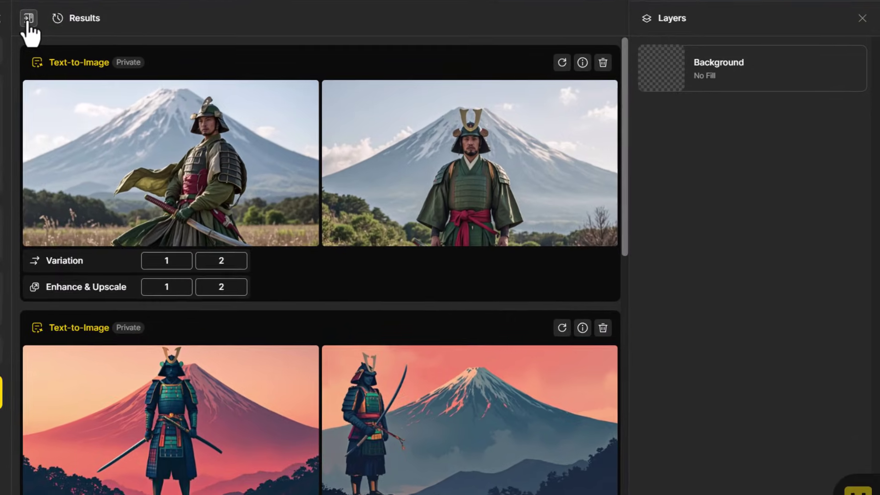
click(168, 36)
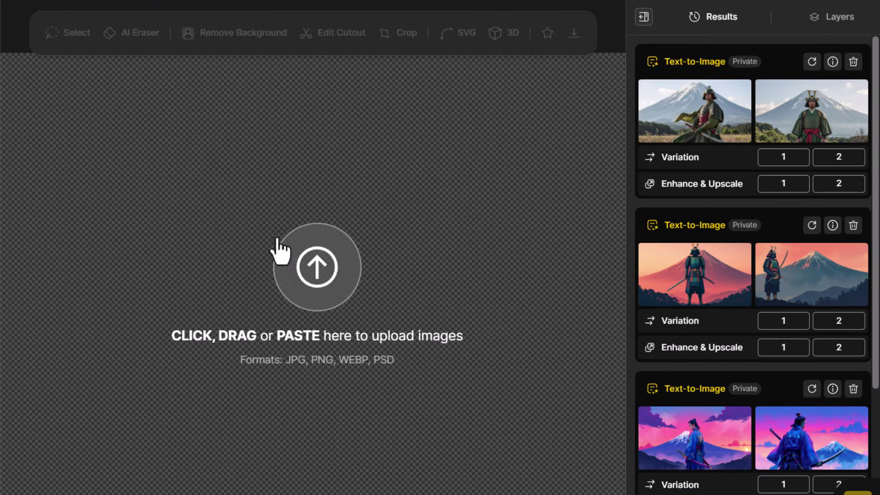
click(644, 21)
scroll(340, 179, down, 5)
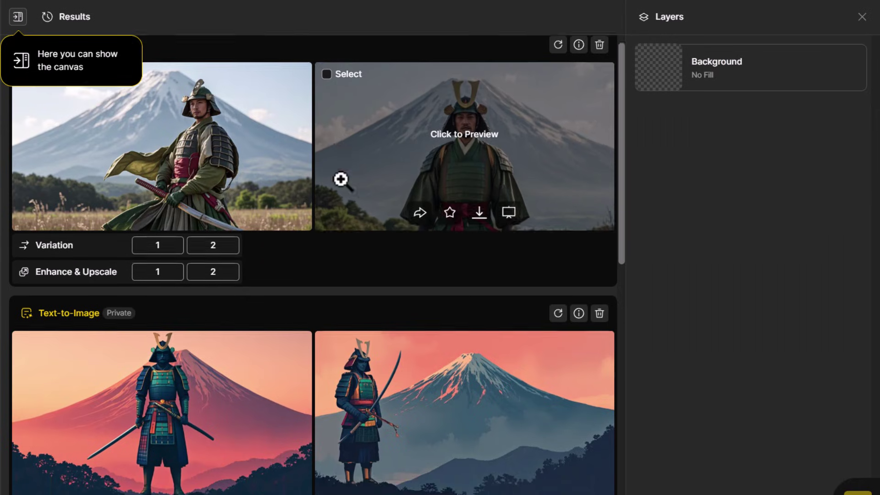
scroll(360, 336, up, 5)
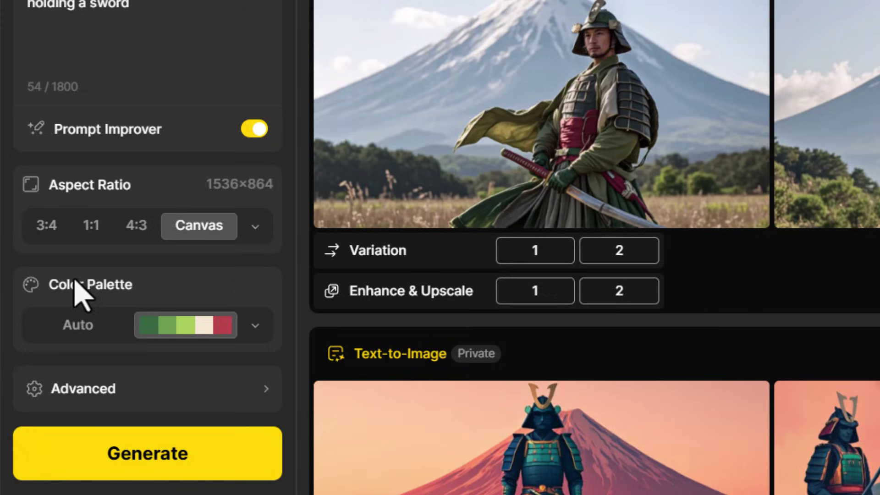
Step: Build a five-colour custom palette: FE0000, 292929, 767676, near-black and F5F3F3
click(256, 326)
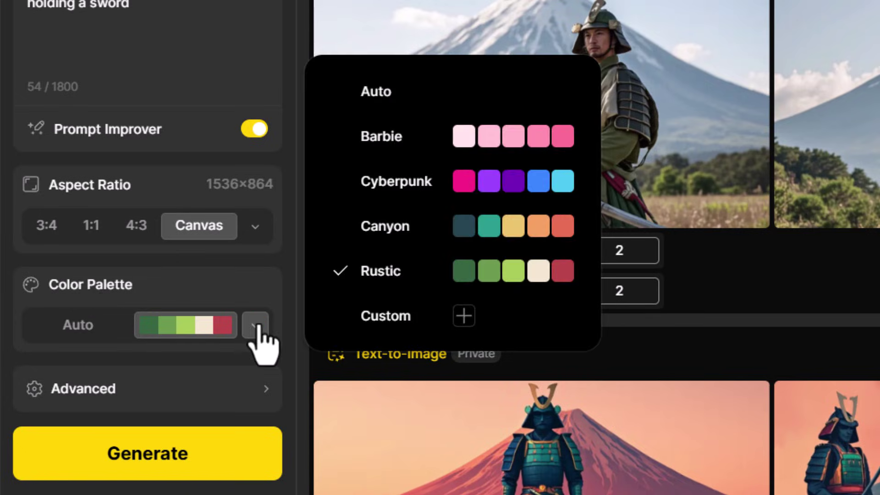
click(464, 316)
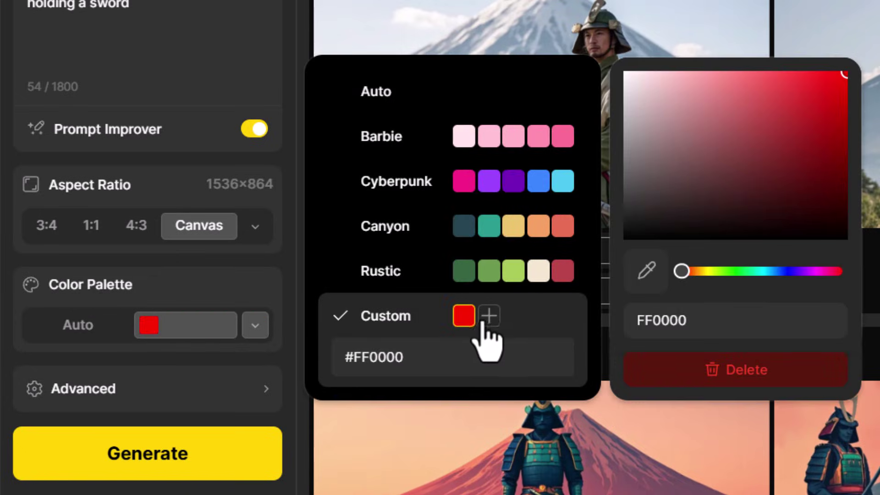
drag(838, 82, 849, 72)
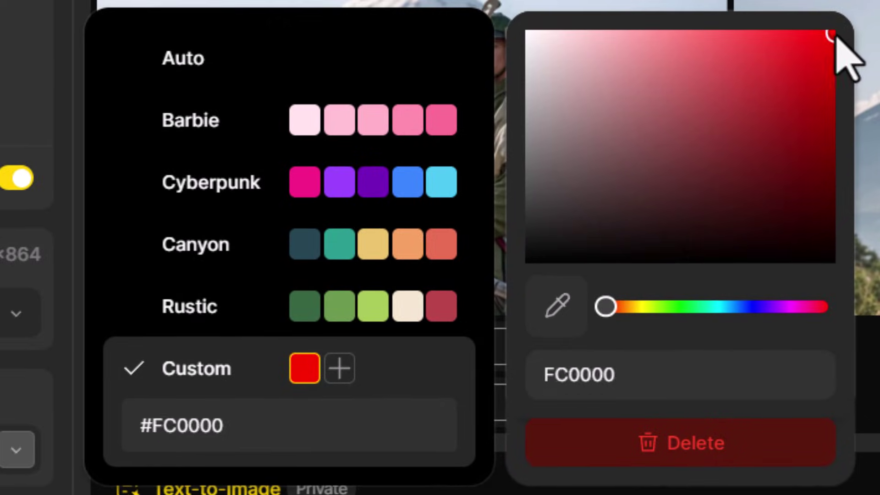
click(339, 368)
drag(641, 165, 487, 230)
click(371, 367)
drag(570, 245, 501, 158)
click(408, 369)
drag(576, 203, 527, 271)
click(442, 368)
drag(541, 50, 531, 39)
Step: Adjust the grey to B3AEAE and the dark swatch to 131313, then generate
click(371, 372)
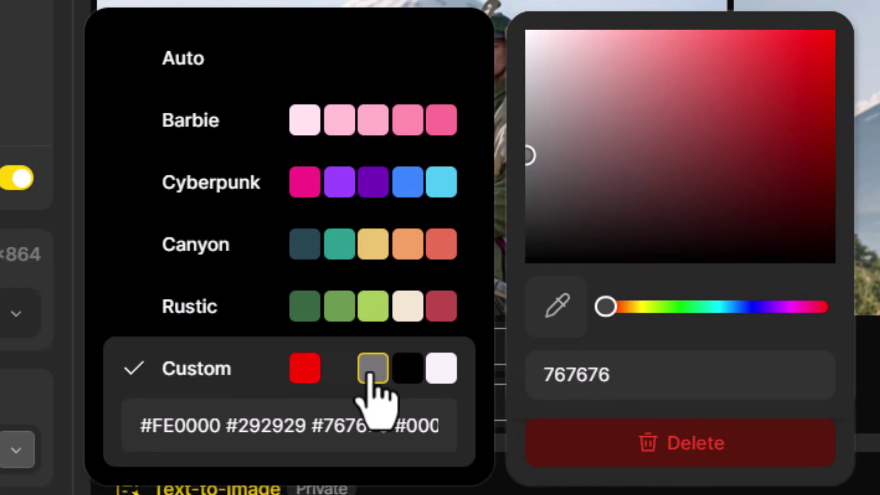
drag(523, 172, 535, 99)
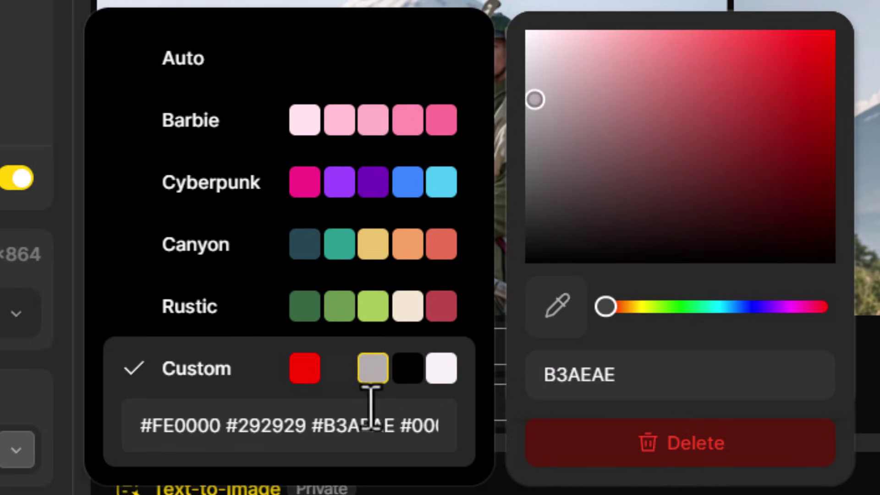
click(340, 368)
drag(532, 227, 534, 254)
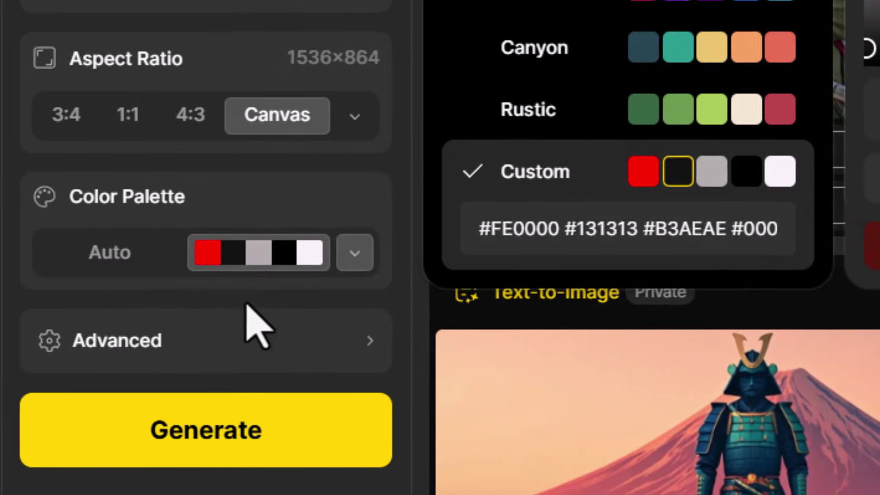
click(275, 259)
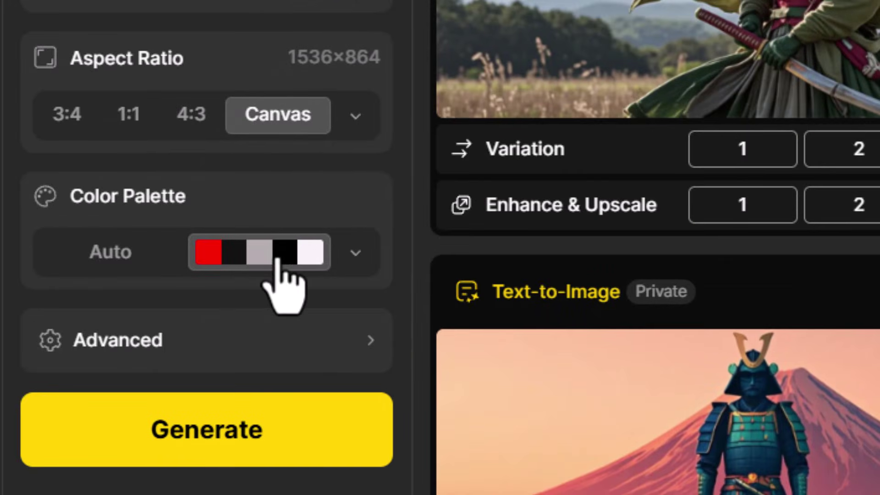
click(241, 423)
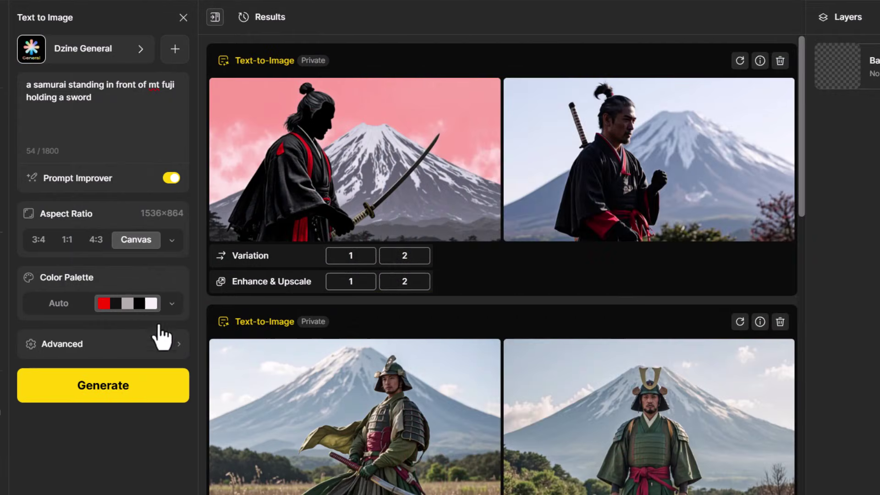
Step: Try the Halloween Cutie style, then change the style to FLUX.1
click(80, 60)
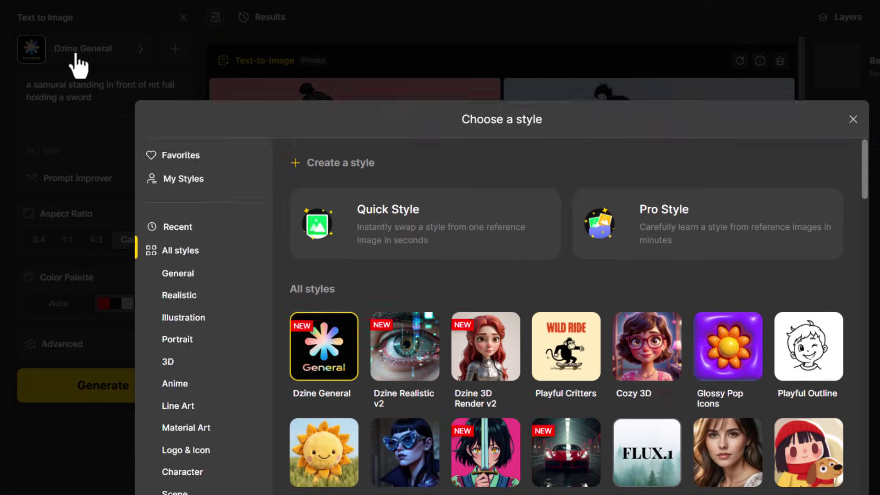
drag(865, 108, 865, 486)
click(733, 370)
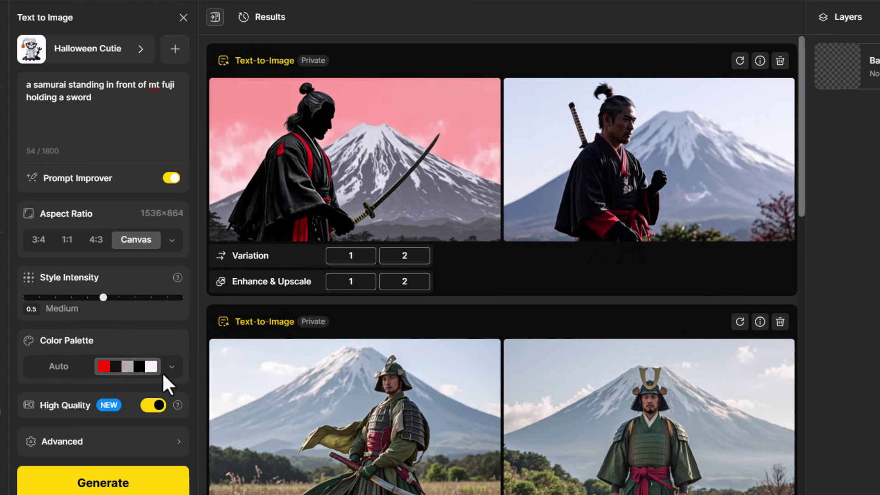
click(86, 48)
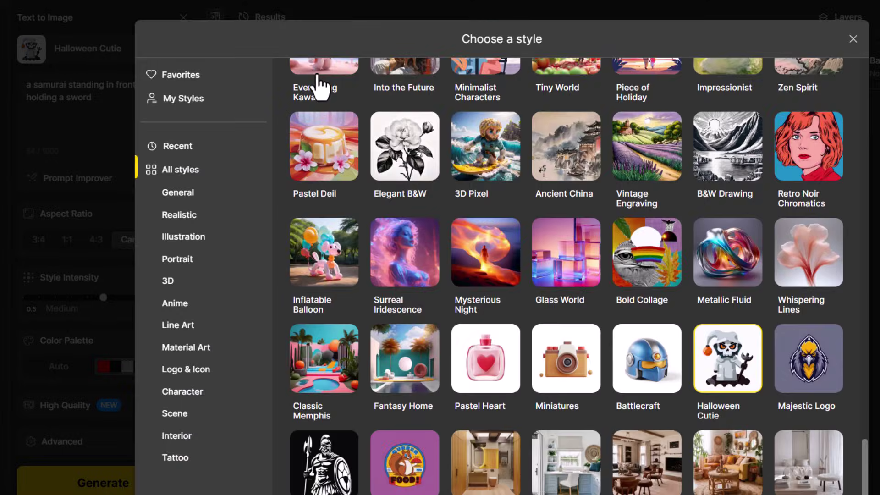
drag(865, 464, 867, 118)
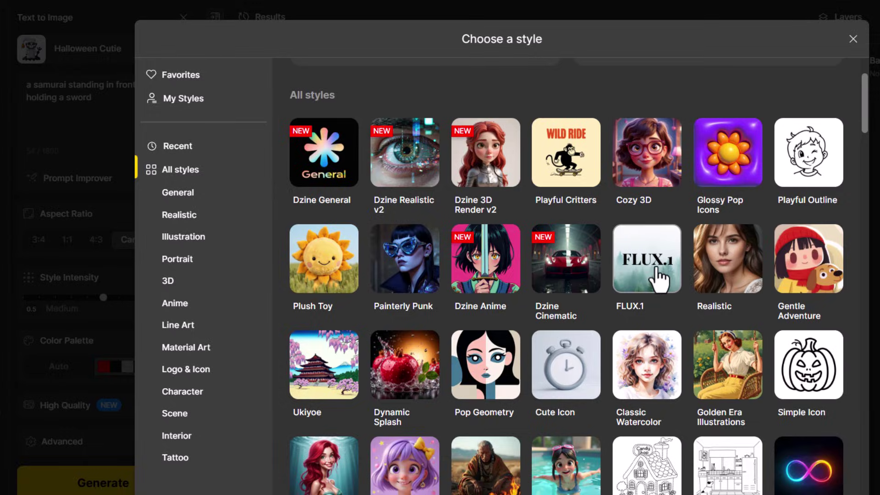
click(659, 275)
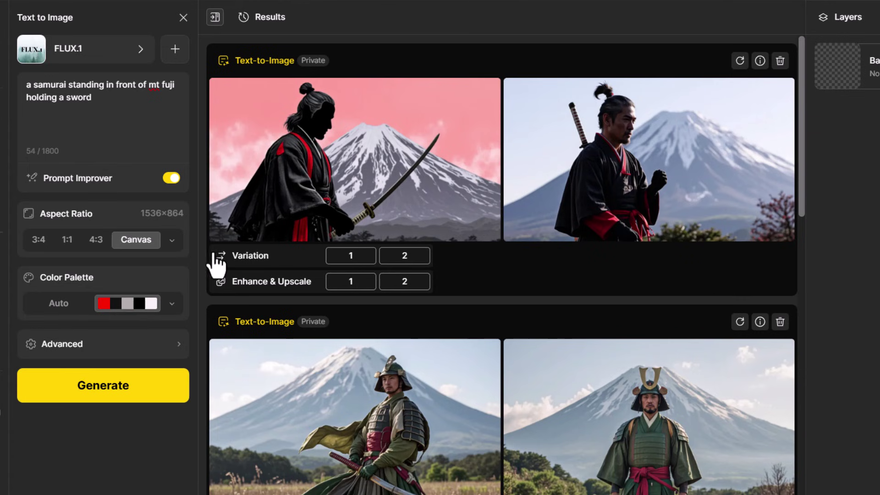
Step: Reopen the style catalogue to choose a style for the female warrior image
click(30, 47)
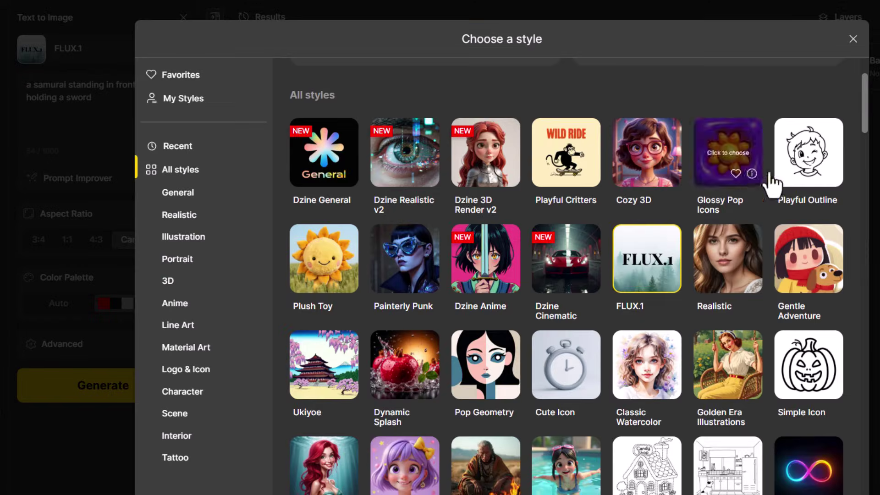